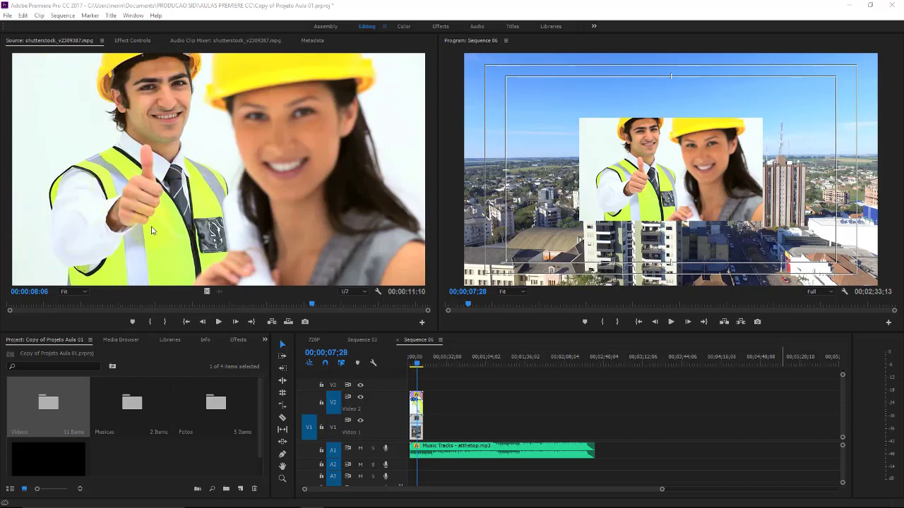
Review the Source and Program monitor zoom levels, leaving both at Fit
{"action": "left_click", "coordinate": [49, 396]}
{"action": "left_click", "coordinate": [83, 294]}
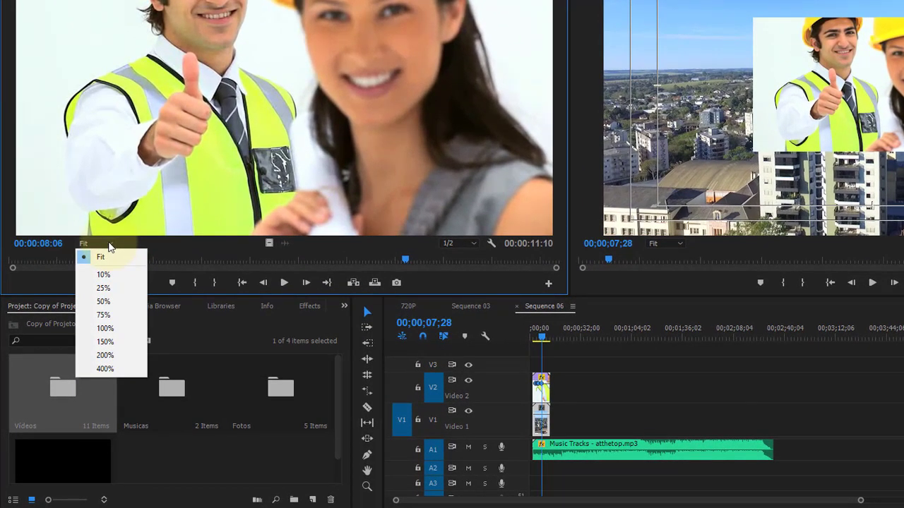
{"action": "left_click", "coordinate": [666, 258]}
{"action": "left_click", "coordinate": [680, 247]}
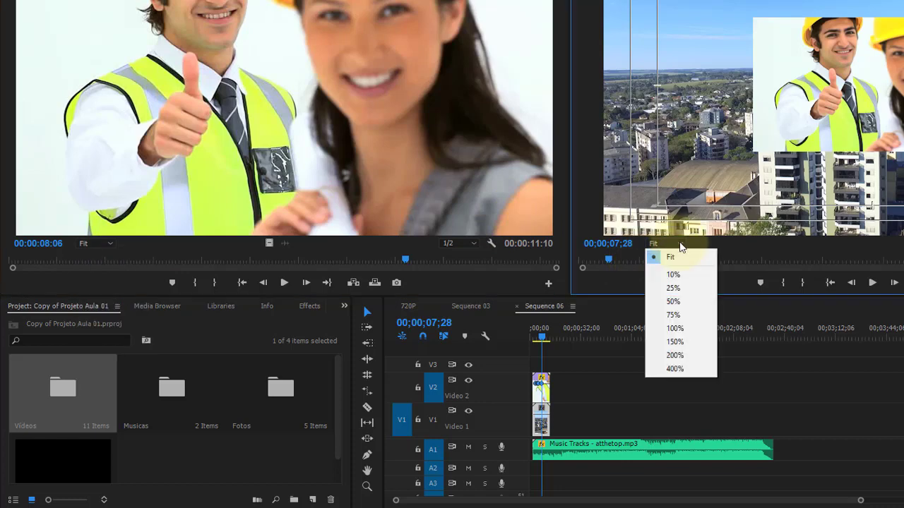
{"action": "left_click", "coordinate": [662, 240]}
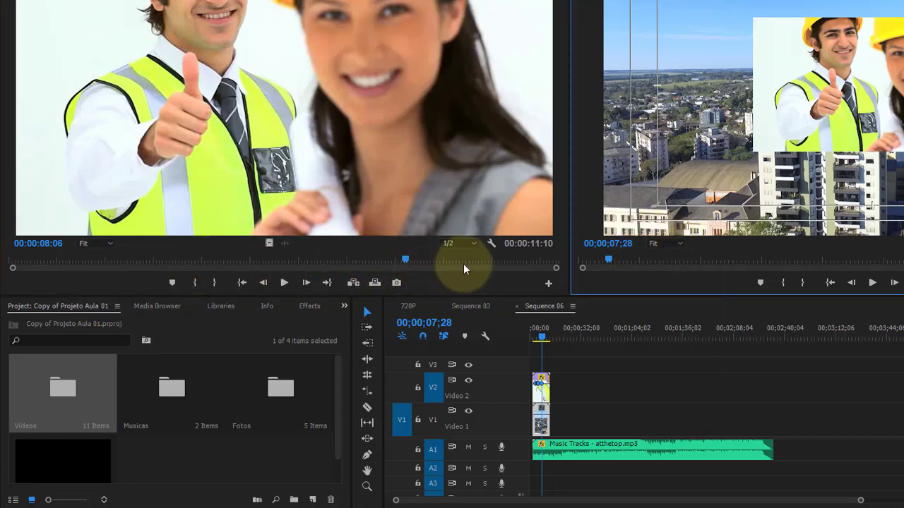
Keep Source playback resolution at 1/2 and put the playhead at 00;00;07;20
{"action": "left_click", "coordinate": [474, 245]}
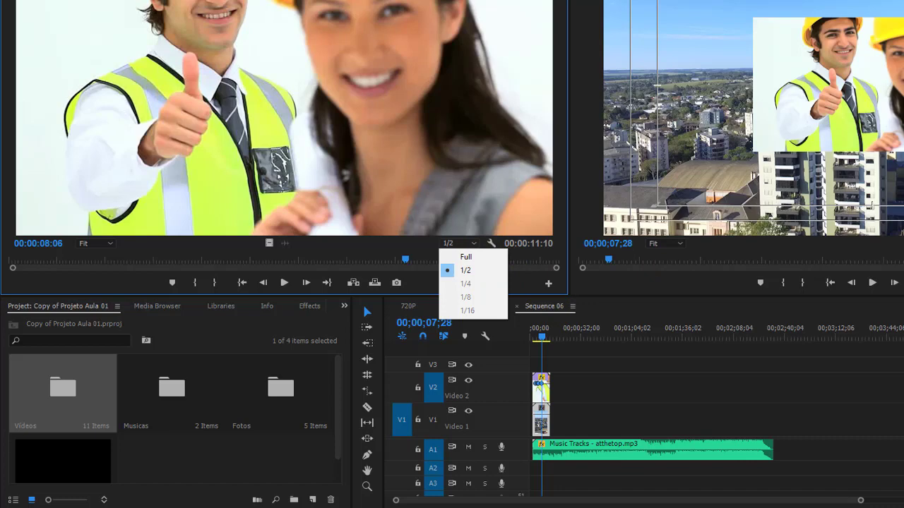
{"action": "key", "text": "Escape"}
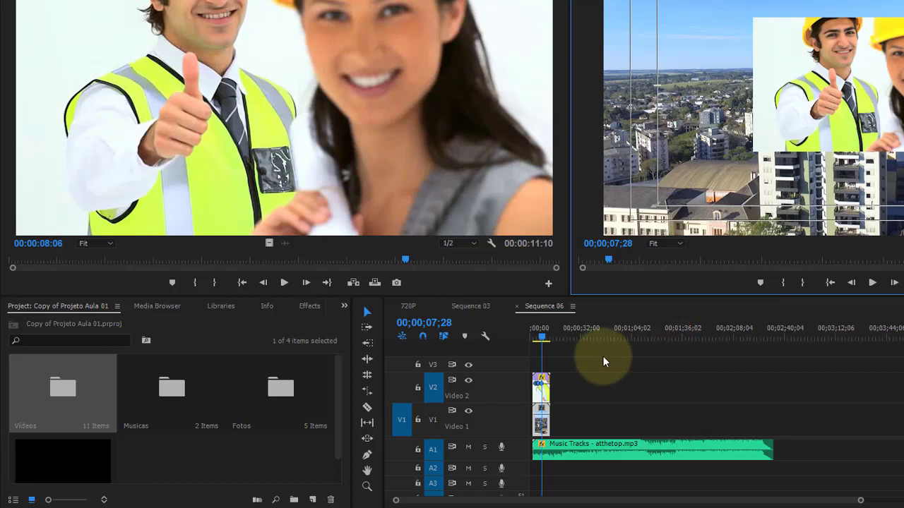
{"action": "left_click", "coordinate": [541, 338]}
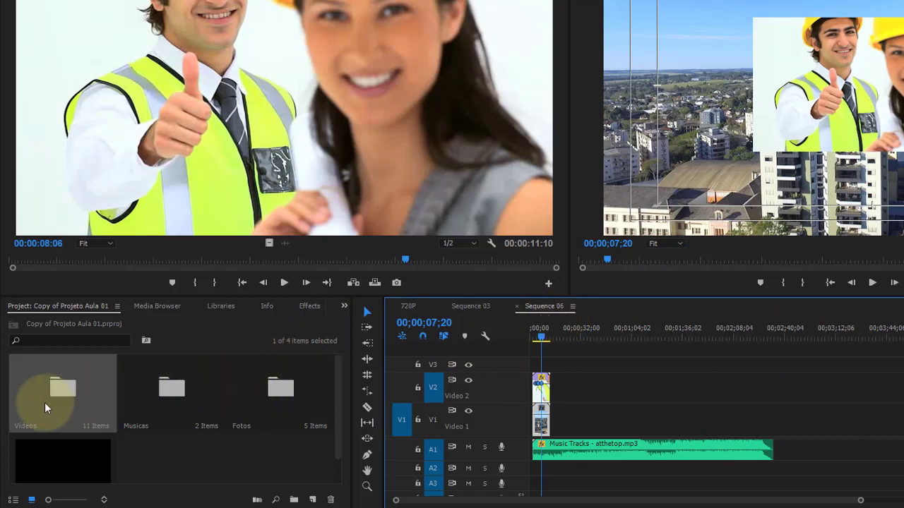
Open the Videos bin in its own window, move it down, and load DJI_0017 into Source
{"action": "double_click", "coordinate": [60, 386]}
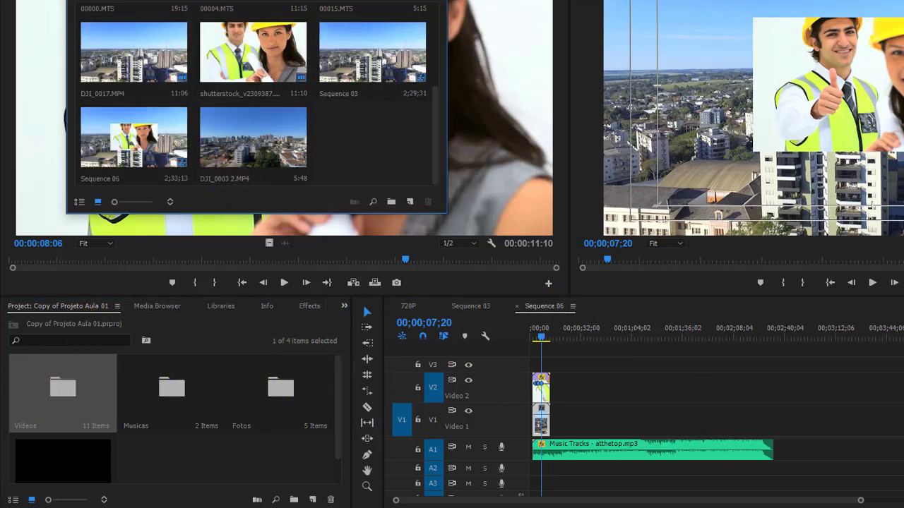
{"action": "left_click_drag", "start_coordinate": [369, 80], "coordinate": [316, 287]}
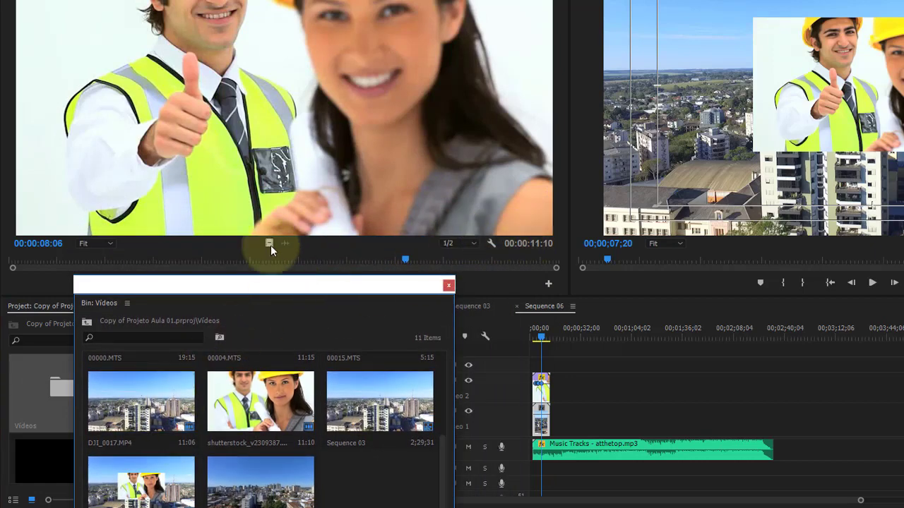
{"action": "left_click", "coordinate": [136, 395]}
{"action": "double_click", "coordinate": [136, 396]}
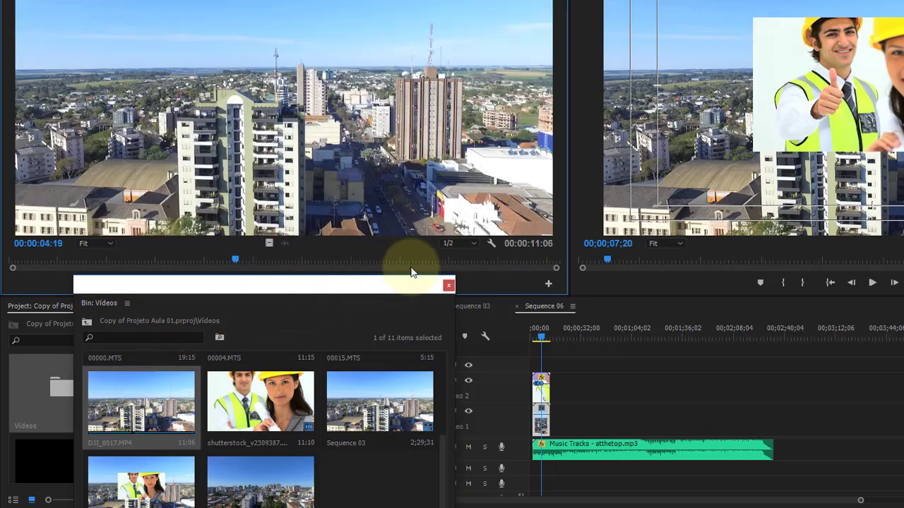
Try Full and then 1/4 Source playback resolution on DJI_0017
{"action": "left_click", "coordinate": [472, 243]}
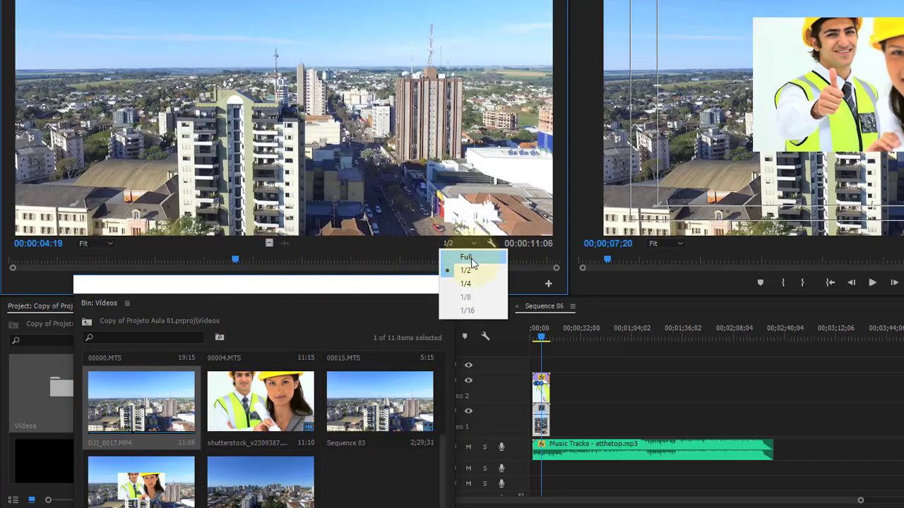
{"action": "left_click", "coordinate": [470, 258]}
{"action": "left_click", "coordinate": [473, 244]}
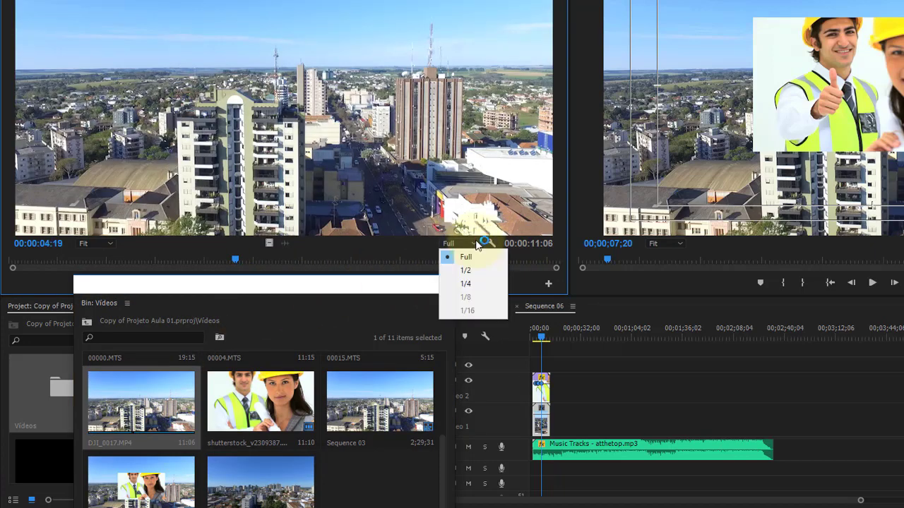
{"action": "left_click", "coordinate": [451, 254]}
{"action": "left_click", "coordinate": [560, 266]}
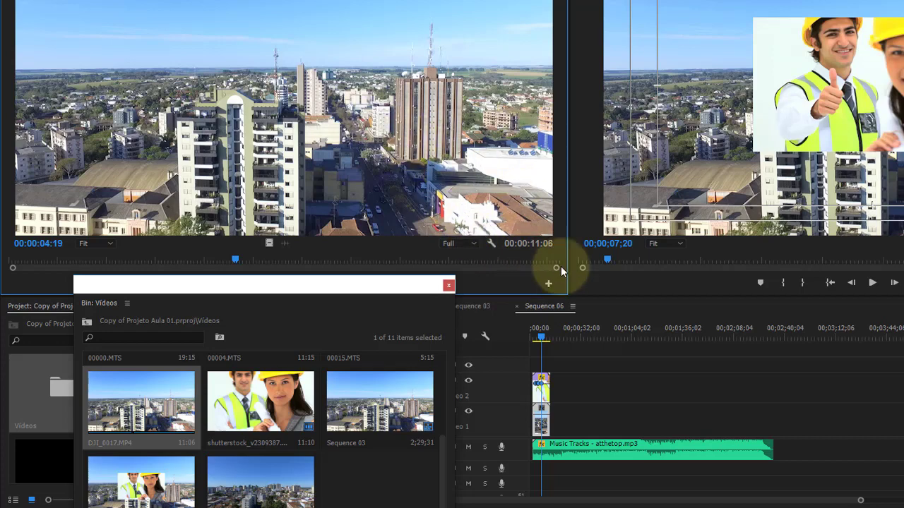
{"action": "left_click", "coordinate": [473, 241]}
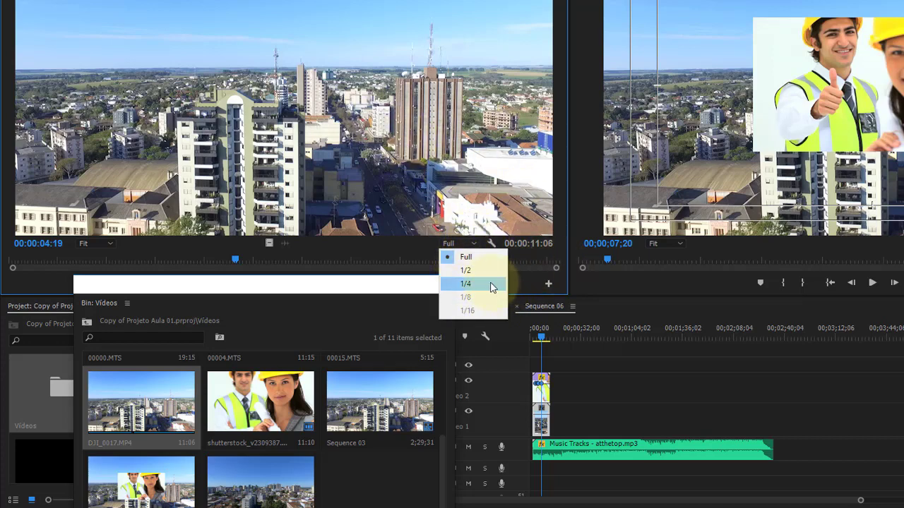
{"action": "left_click", "coordinate": [483, 284]}
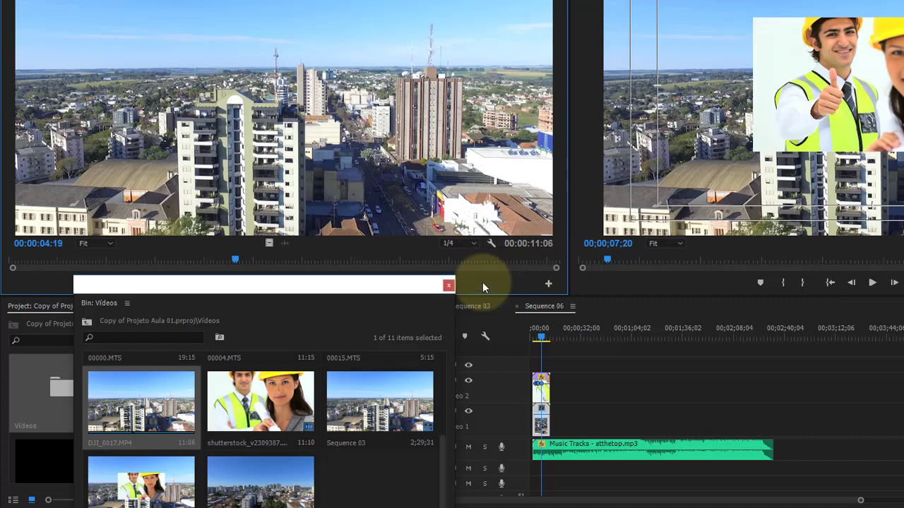
{"action": "left_click", "coordinate": [473, 245]}
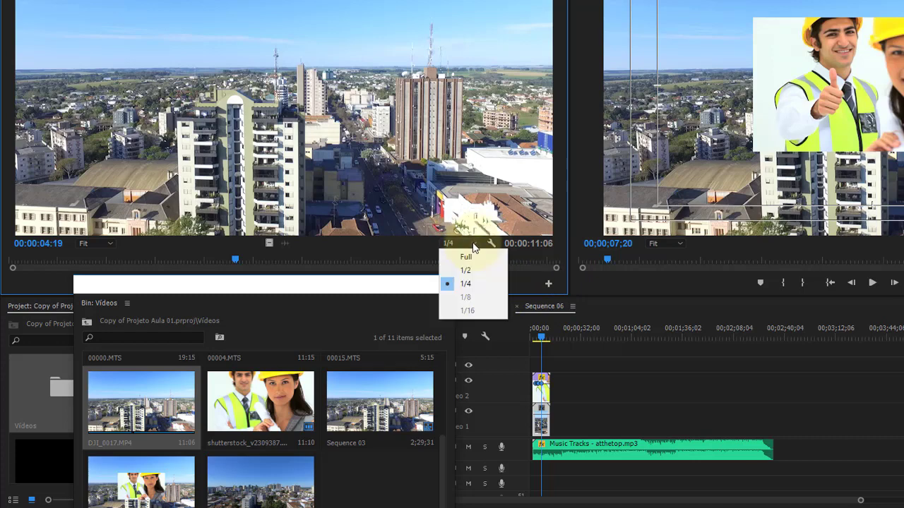
Load the shutterstock clip into Source, try Full, and settle on 1/2 resolution
{"action": "left_click", "coordinate": [465, 270]}
{"action": "double_click", "coordinate": [307, 393]}
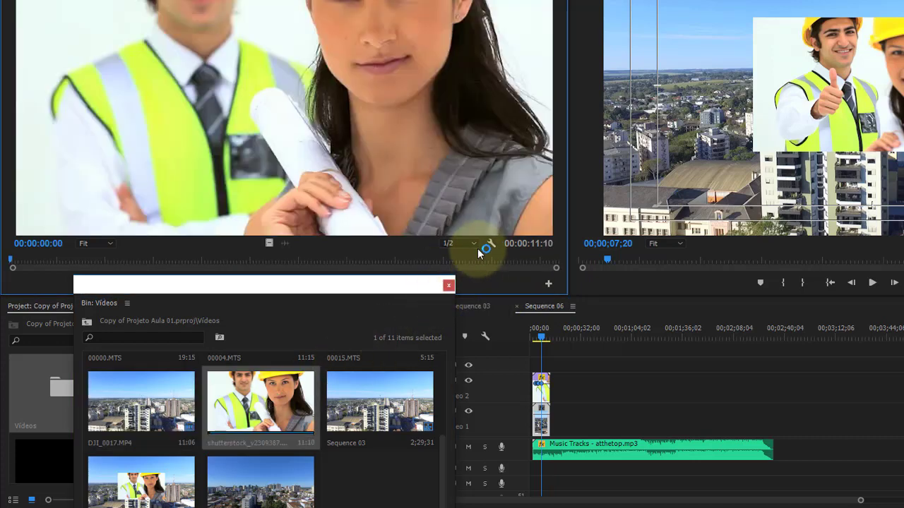
{"action": "left_click", "coordinate": [475, 245]}
{"action": "left_click", "coordinate": [471, 257]}
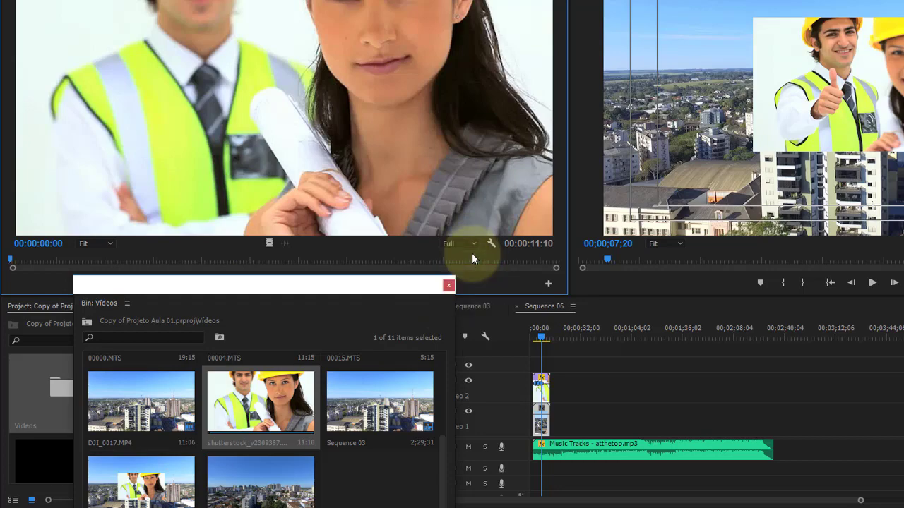
{"action": "left_click", "coordinate": [473, 245]}
{"action": "left_click", "coordinate": [467, 270]}
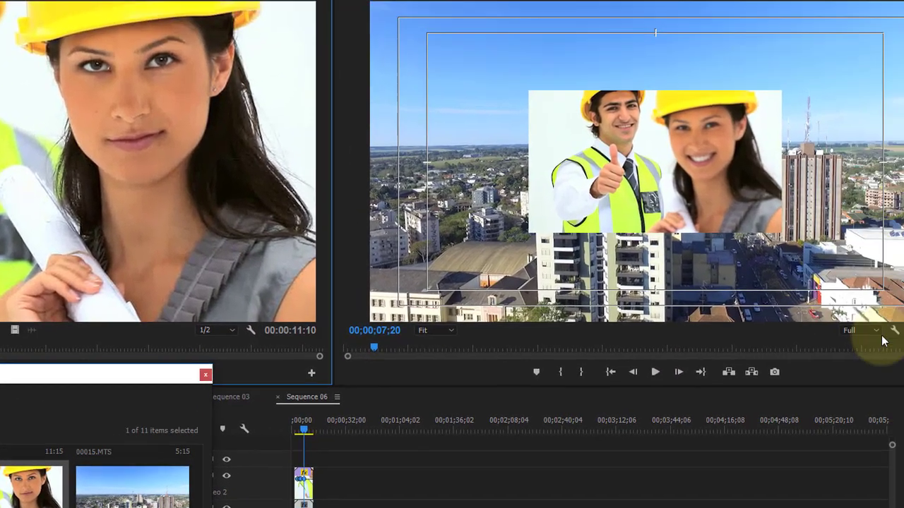
Test Program resolution at 1/4, return it to Full, and close the floating Videos bin
{"action": "left_click", "coordinate": [789, 362]}
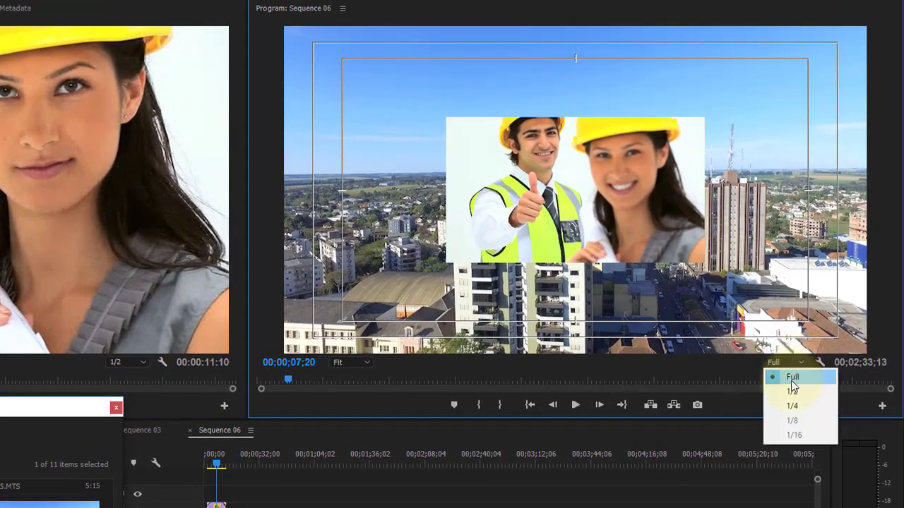
{"action": "left_click", "coordinate": [790, 409]}
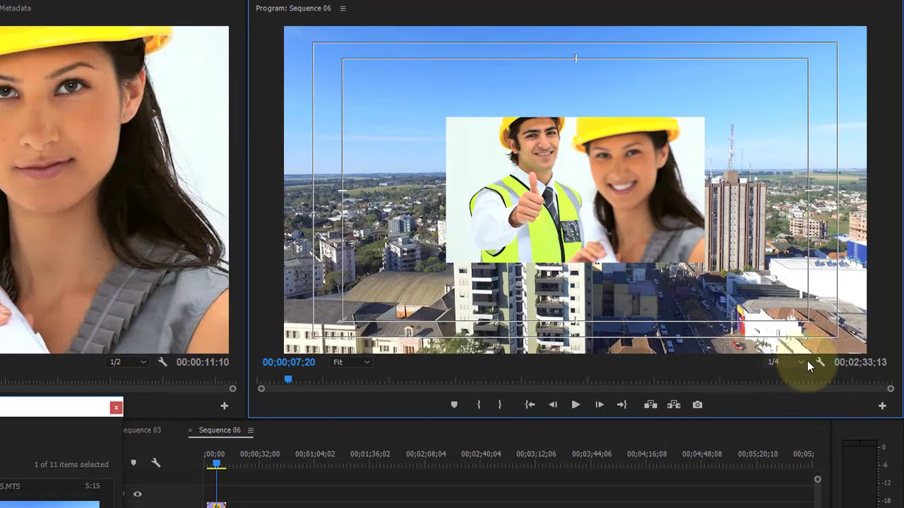
{"action": "left_click", "coordinate": [804, 364]}
{"action": "left_click", "coordinate": [792, 377]}
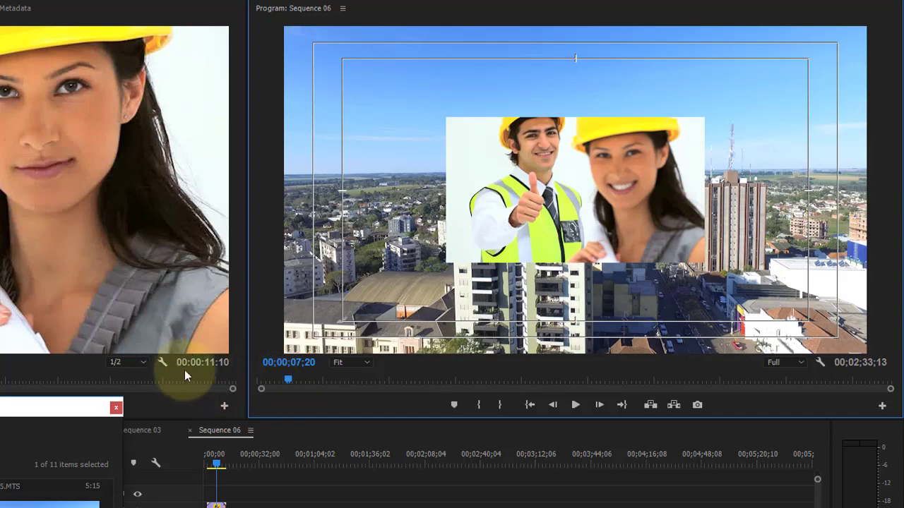
{"action": "left_click", "coordinate": [113, 408]}
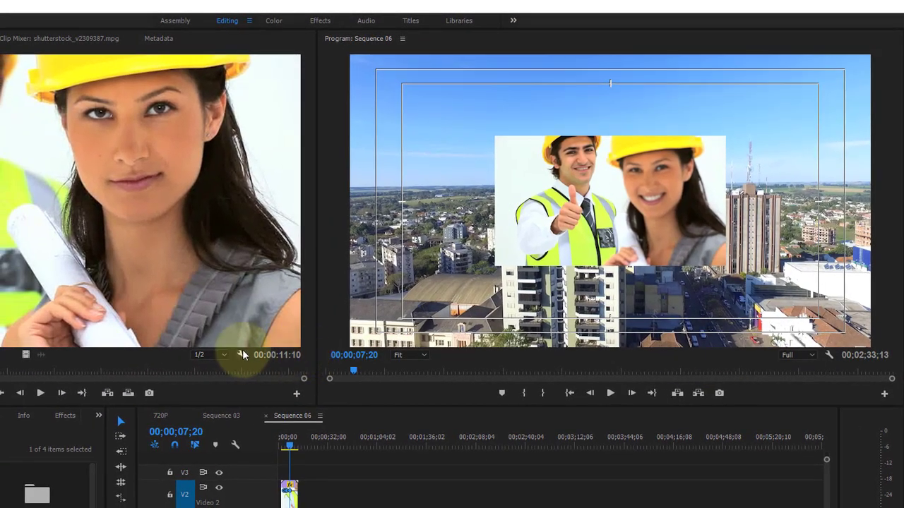
{"action": "left_click", "coordinate": [241, 355]}
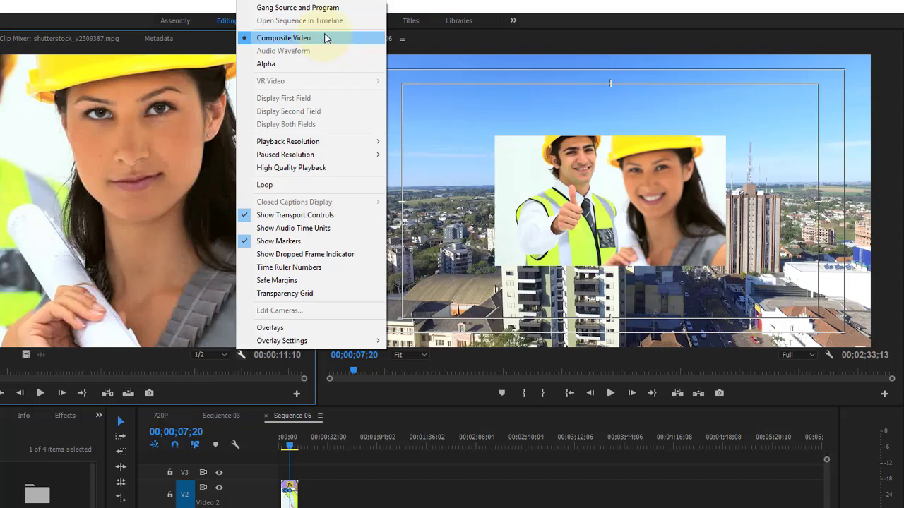
View the Source clip's alpha channel at Full resolution, then restore Composite Video
{"action": "left_click", "coordinate": [324, 64]}
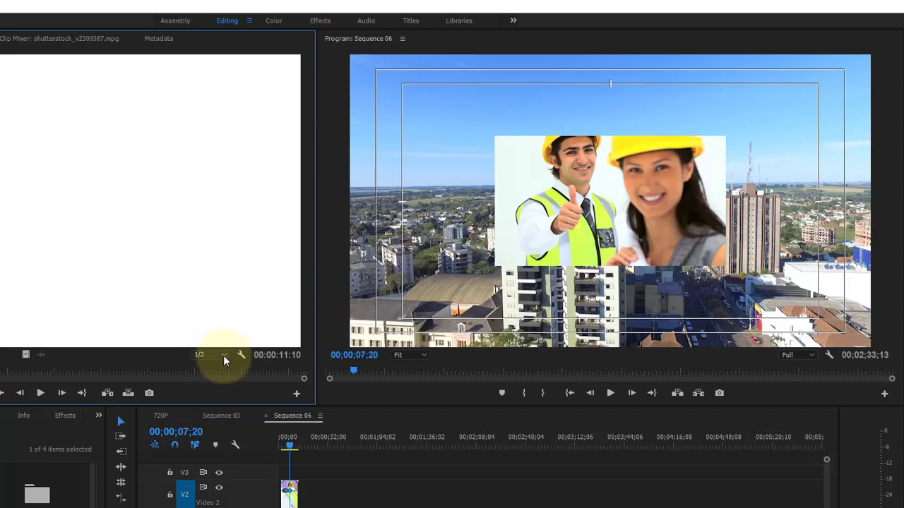
{"action": "left_click", "coordinate": [223, 355]}
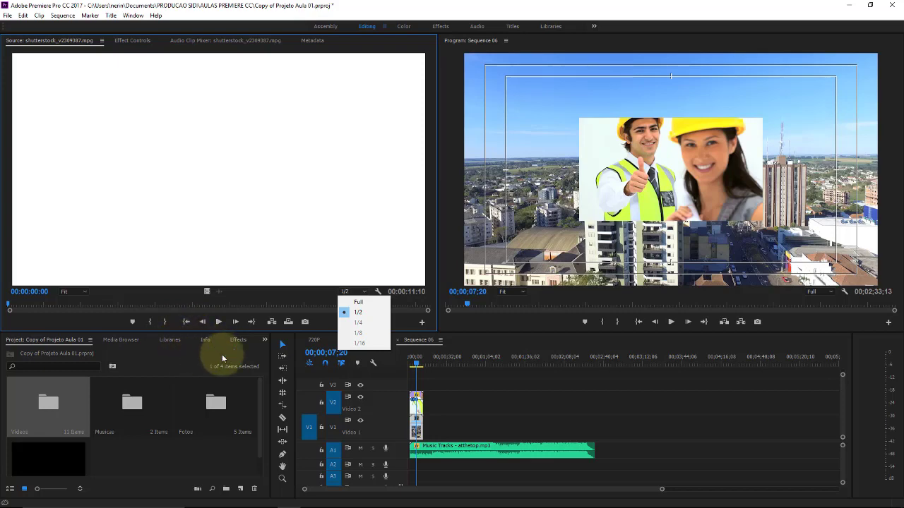
{"action": "left_click", "coordinate": [377, 302]}
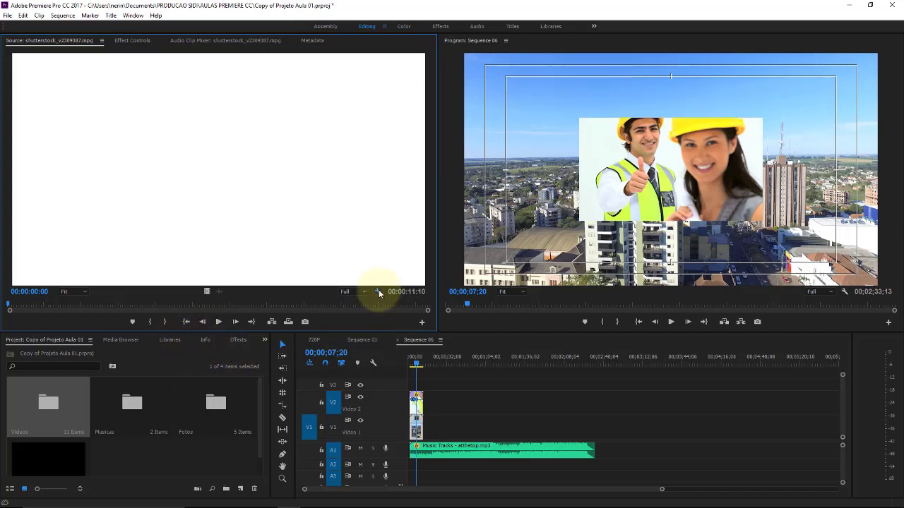
{"action": "left_click", "coordinate": [379, 292]}
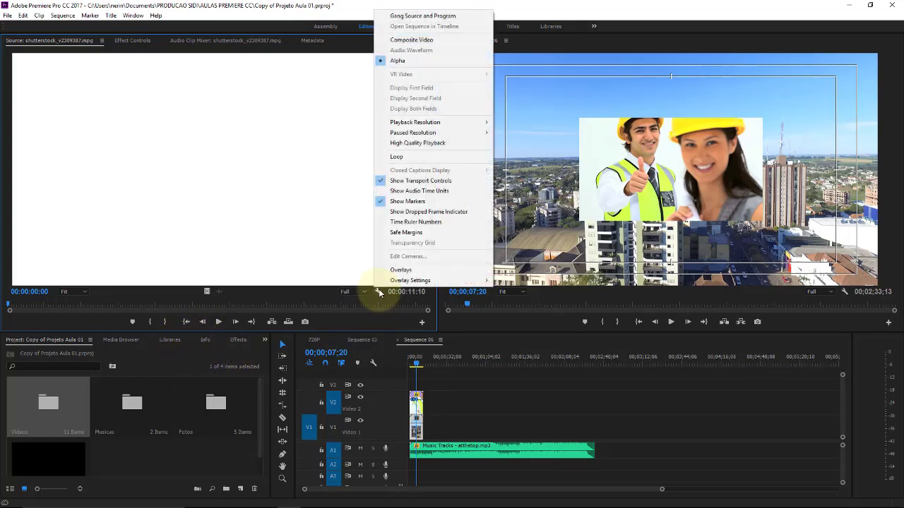
{"action": "left_click", "coordinate": [434, 41]}
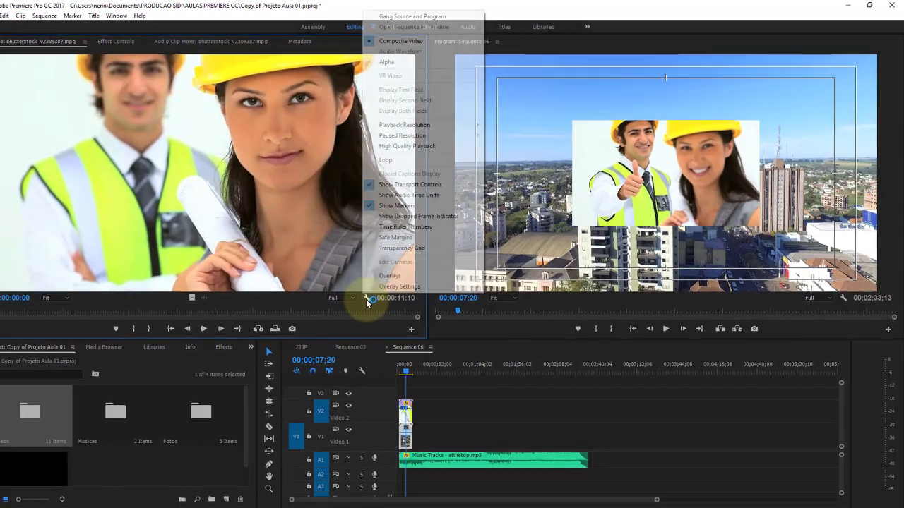
Enable High Quality Playback and Safe Margins in the Source monitor, keeping Full resolution
{"action": "left_click", "coordinate": [366, 300]}
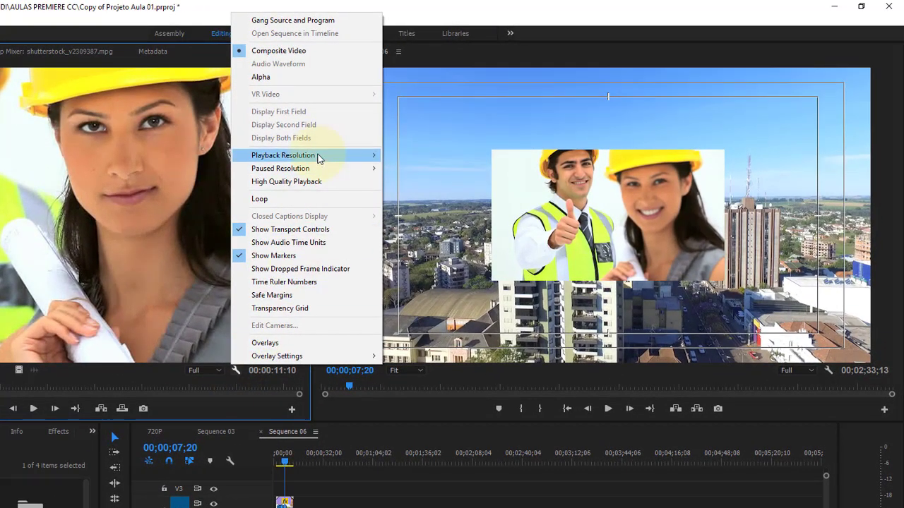
{"action": "mouse_move", "coordinate": [317, 156]}
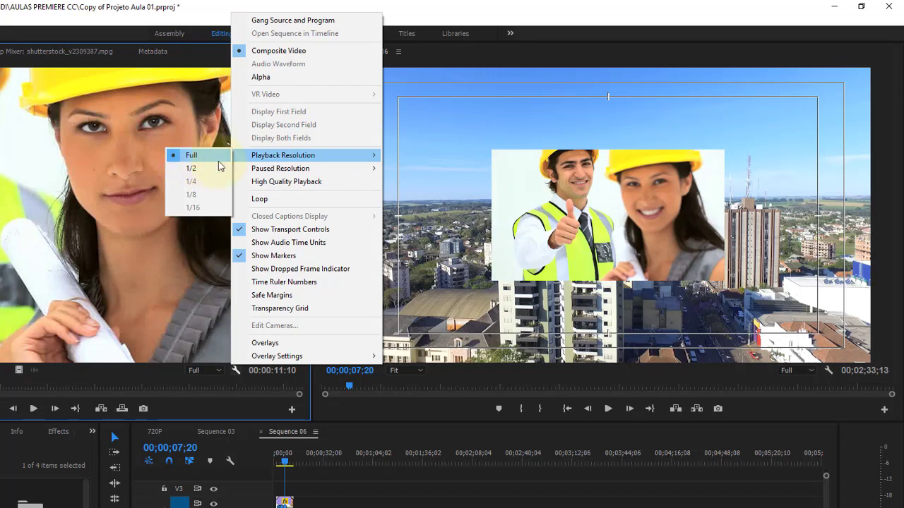
{"action": "mouse_move", "coordinate": [370, 169]}
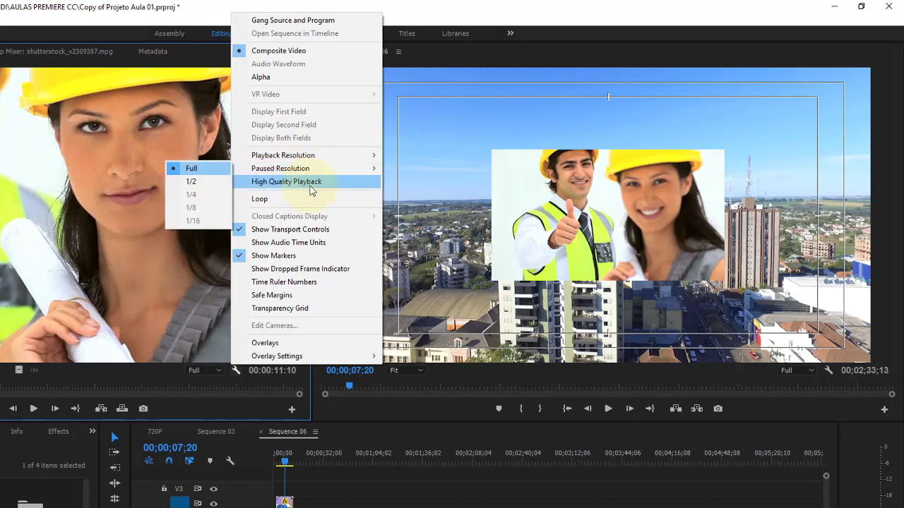
{"action": "left_click", "coordinate": [322, 183]}
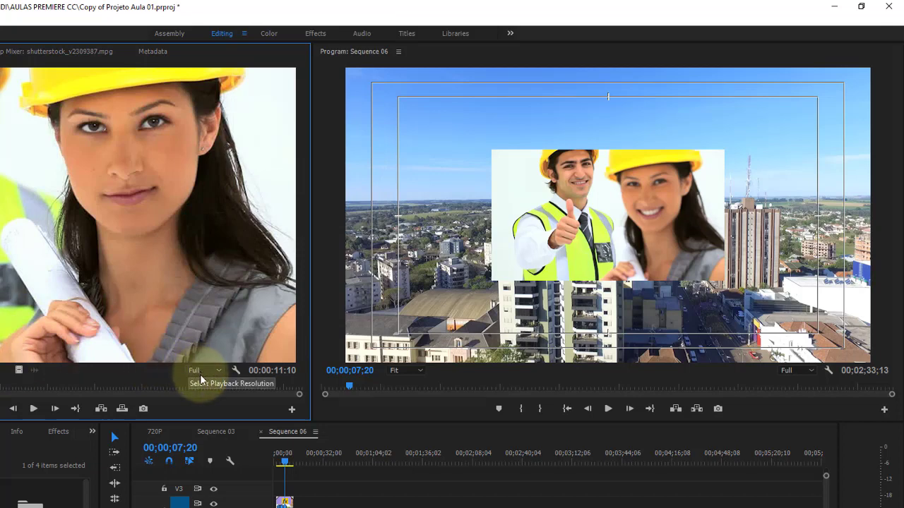
{"action": "left_click", "coordinate": [218, 372]}
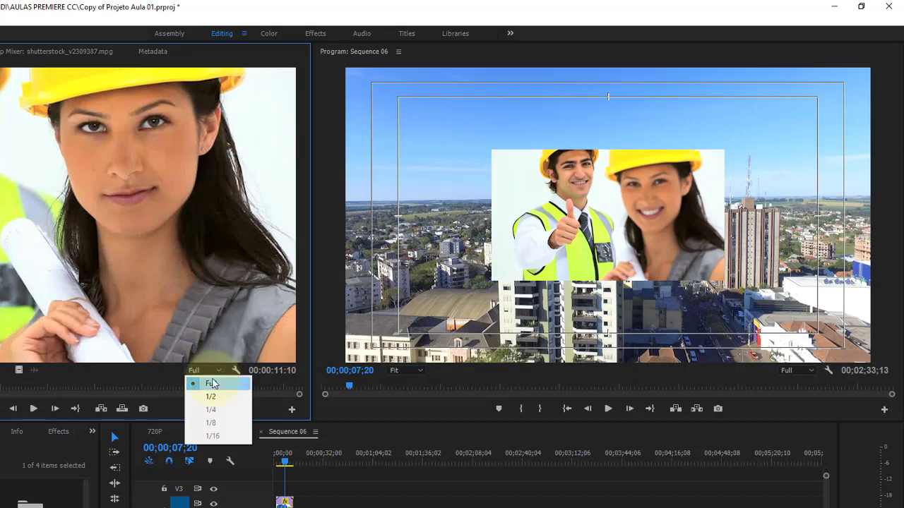
{"action": "left_click", "coordinate": [236, 370]}
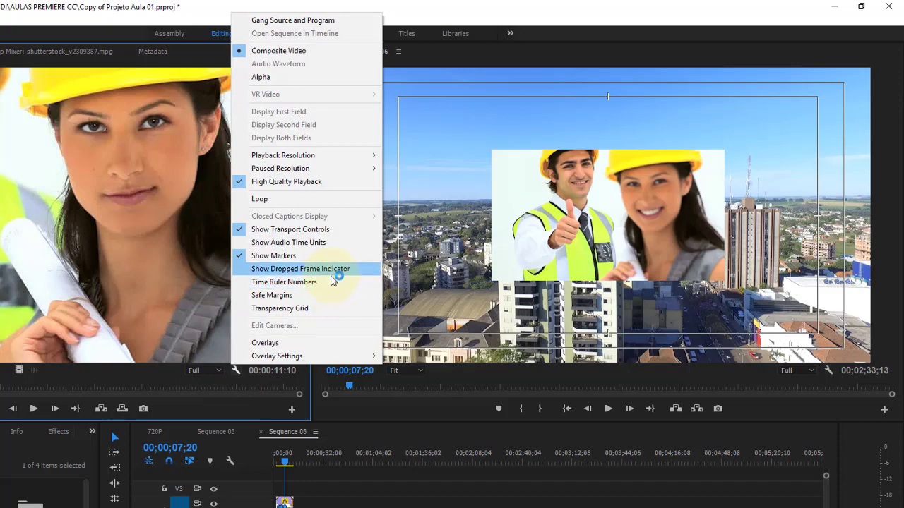
{"action": "left_click", "coordinate": [329, 296]}
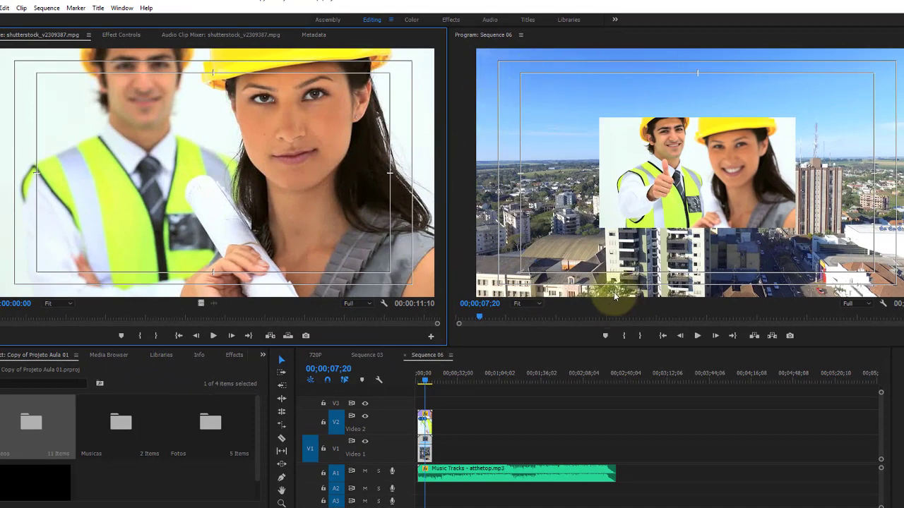
Turn Safe Margins off for the Source monitor while keeping them on in Program
{"action": "left_click", "coordinate": [883, 302]}
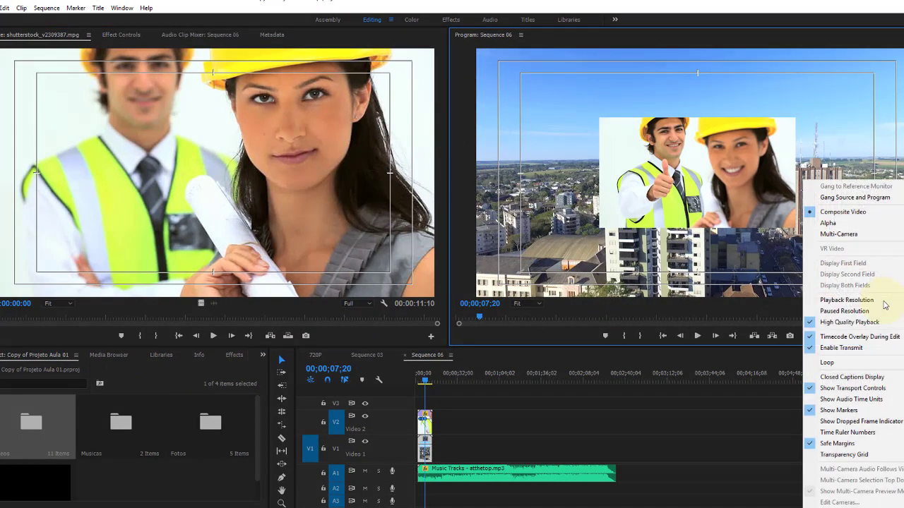
{"action": "left_click", "coordinate": [837, 443]}
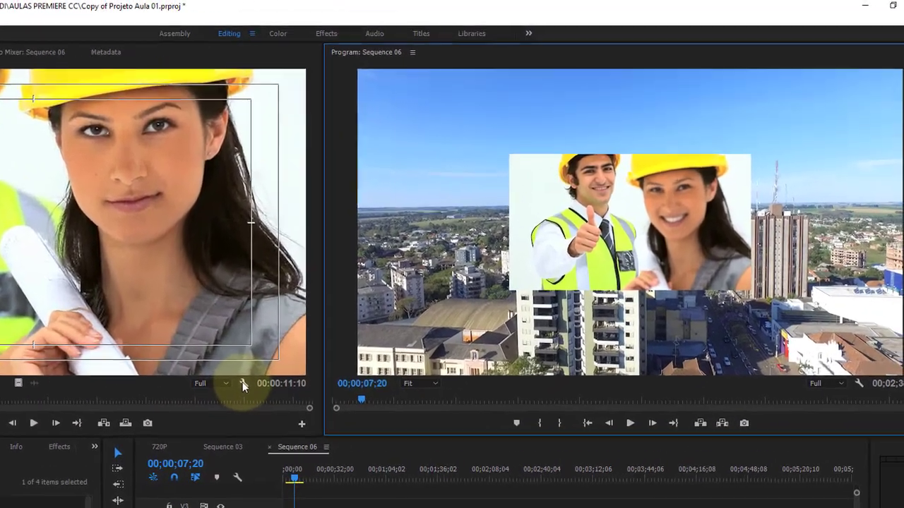
{"action": "left_click", "coordinate": [384, 303]}
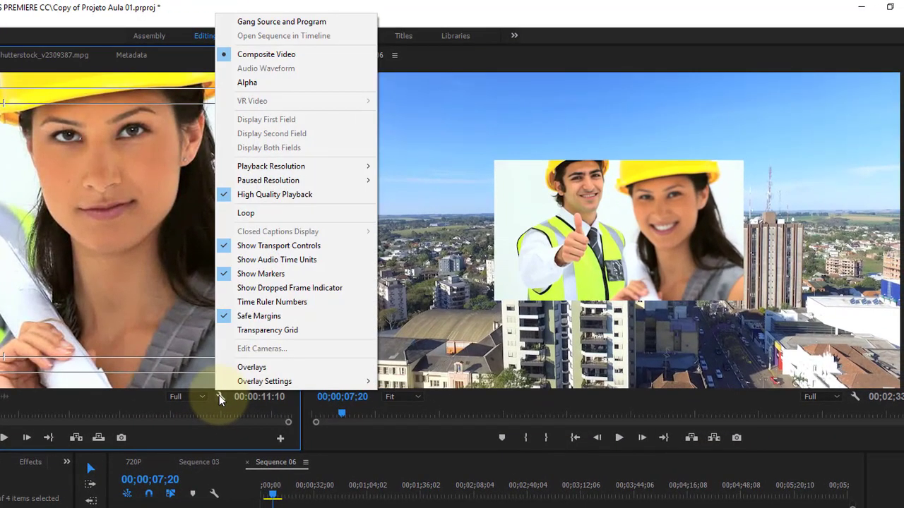
{"action": "left_click", "coordinate": [281, 319]}
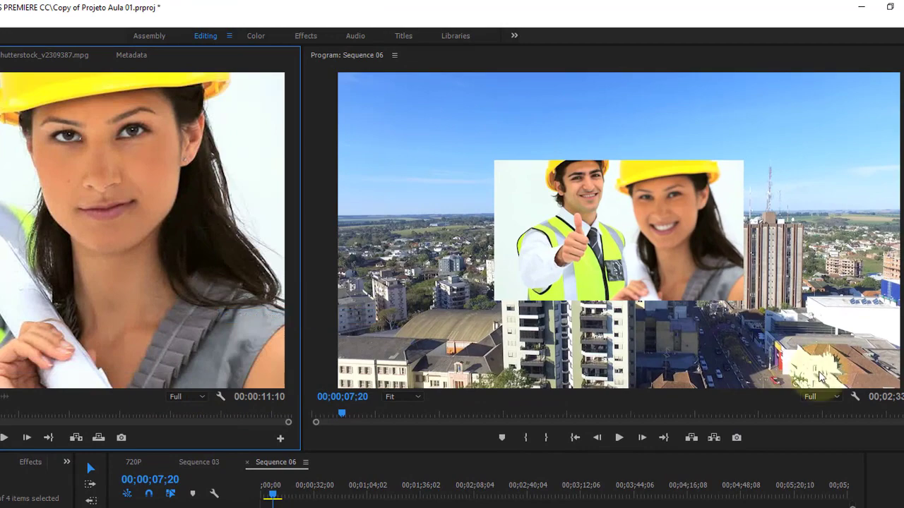
{"action": "left_click", "coordinate": [856, 395]}
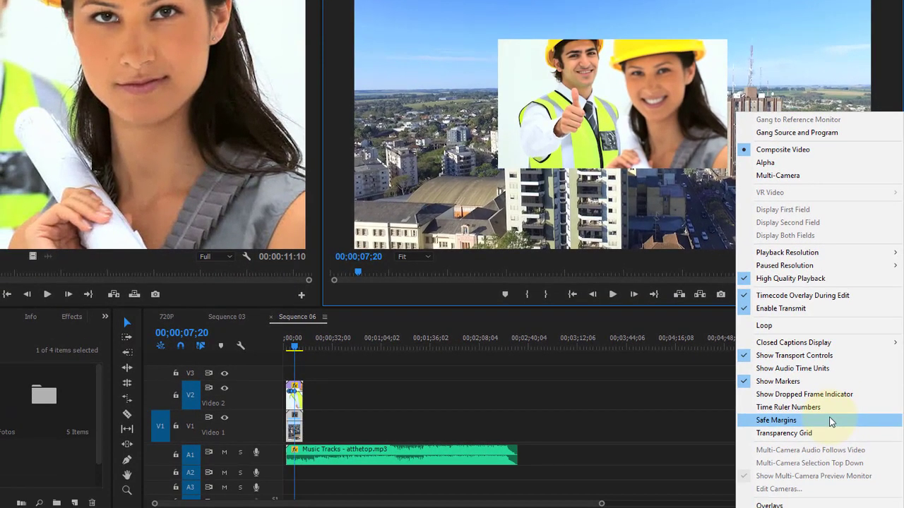
{"action": "left_click", "coordinate": [824, 421]}
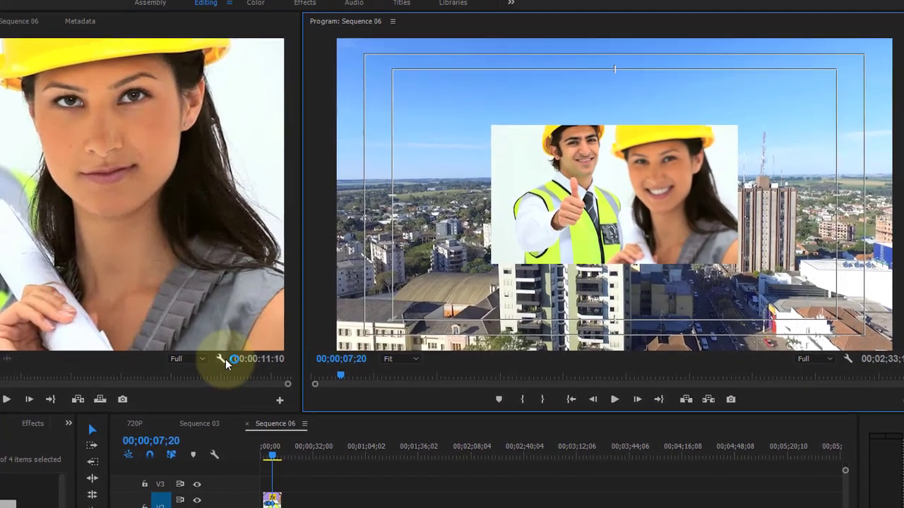
{"action": "left_click", "coordinate": [245, 257]}
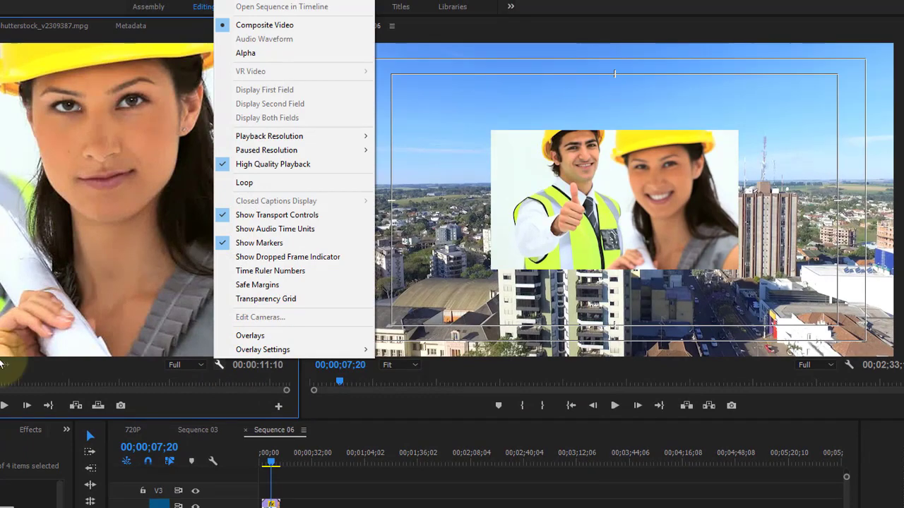
Close the Source options menu and park the playhead at 00;00;06;27
{"action": "left_click", "coordinate": [267, 456]}
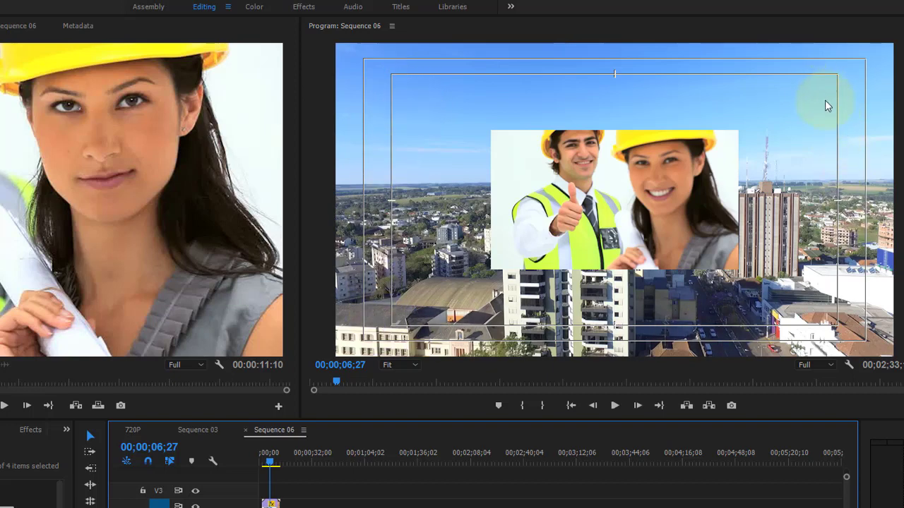
Preview Program alpha, switch to Multi-Camera view, and scrub back to 00;00;06;27
{"action": "left_click", "coordinate": [849, 364]}
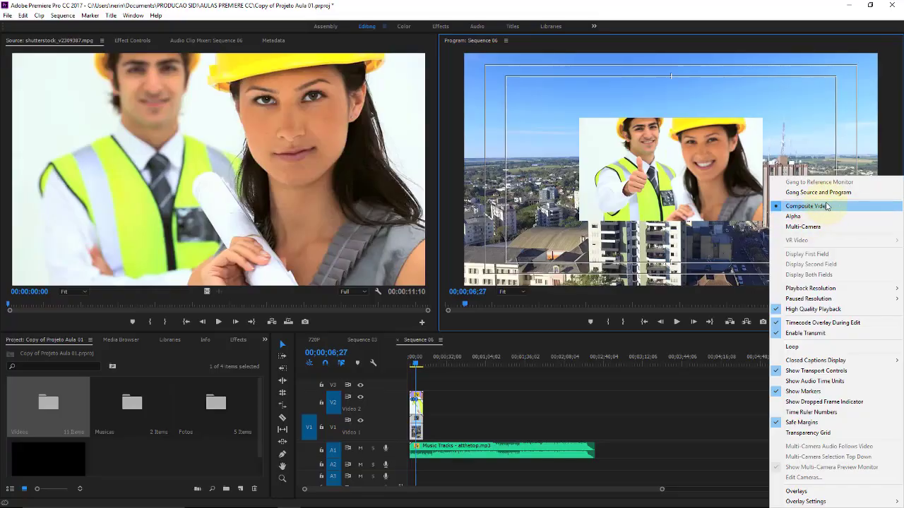
{"action": "left_click", "coordinate": [826, 216]}
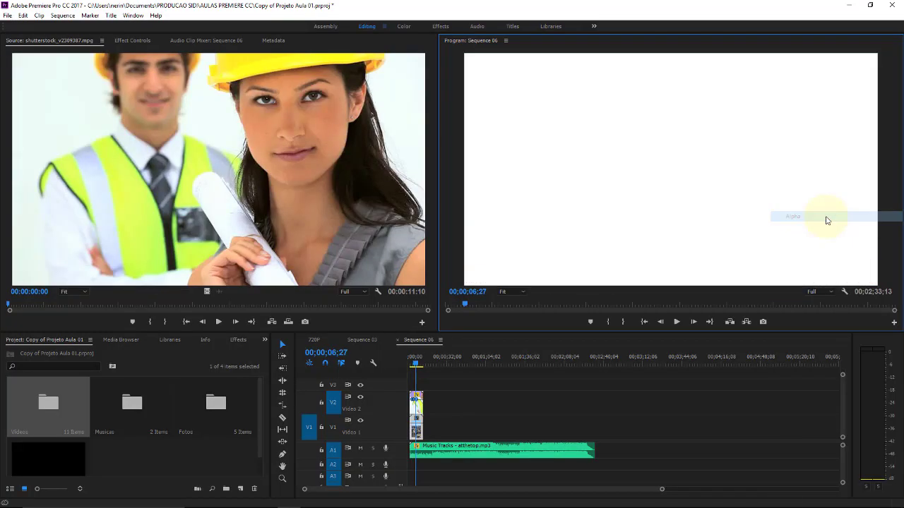
{"action": "left_click", "coordinate": [843, 291]}
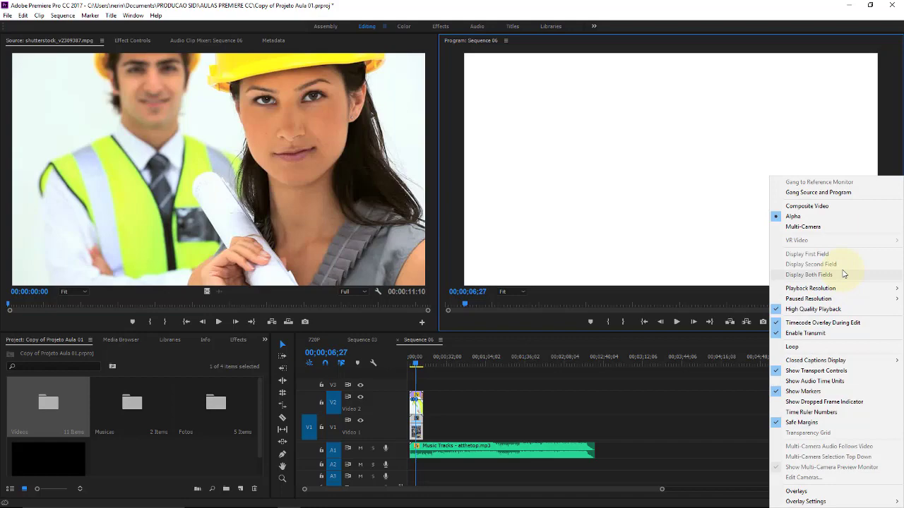
{"action": "left_click", "coordinate": [828, 227]}
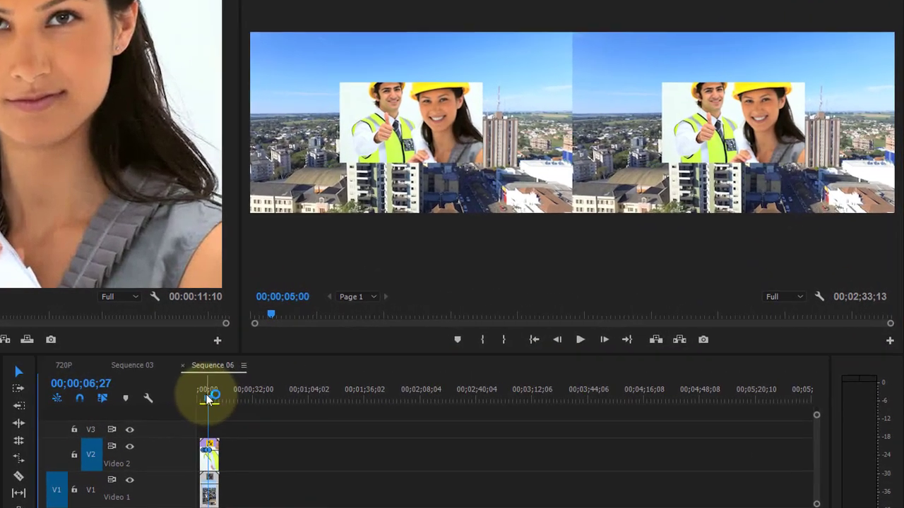
{"action": "left_click_drag", "start_coordinate": [418, 363], "coordinate": [416, 366]}
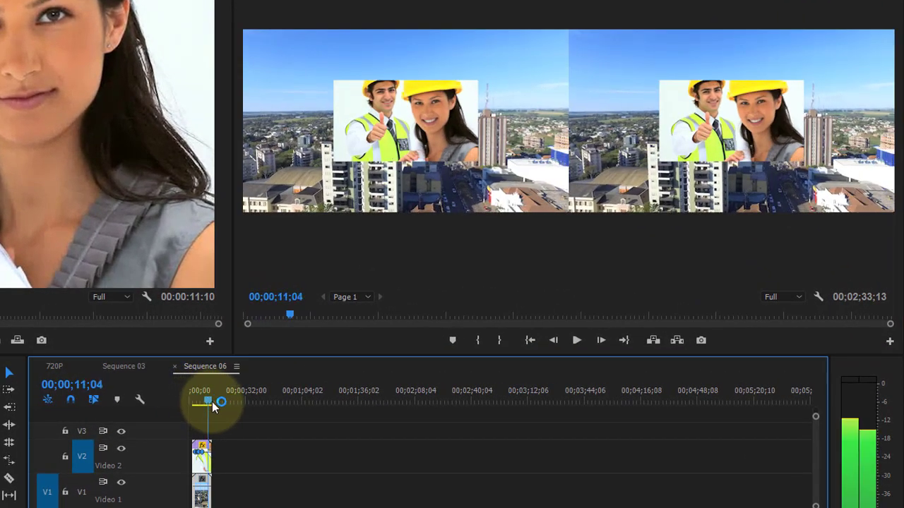
{"action": "left_click_drag", "start_coordinate": [202, 404], "coordinate": [201, 413]}
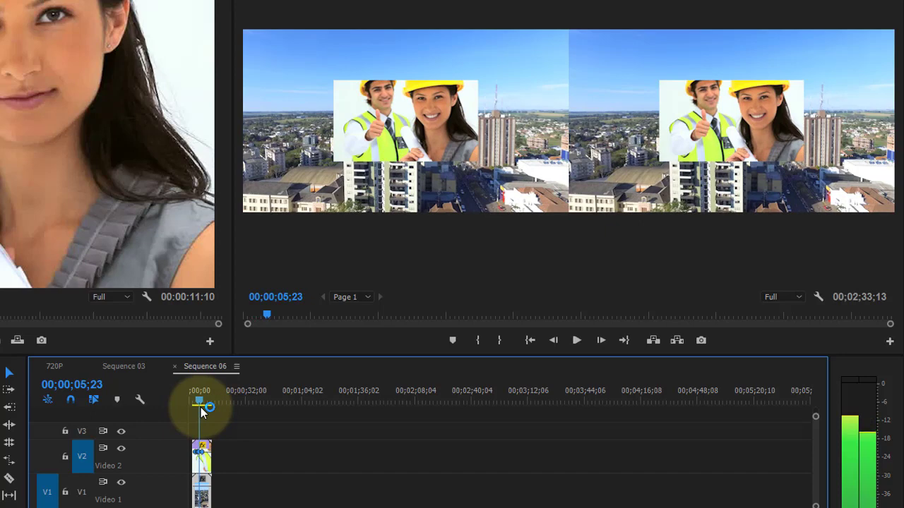
{"action": "left_click_drag", "start_coordinate": [201, 409], "coordinate": [202, 408]}
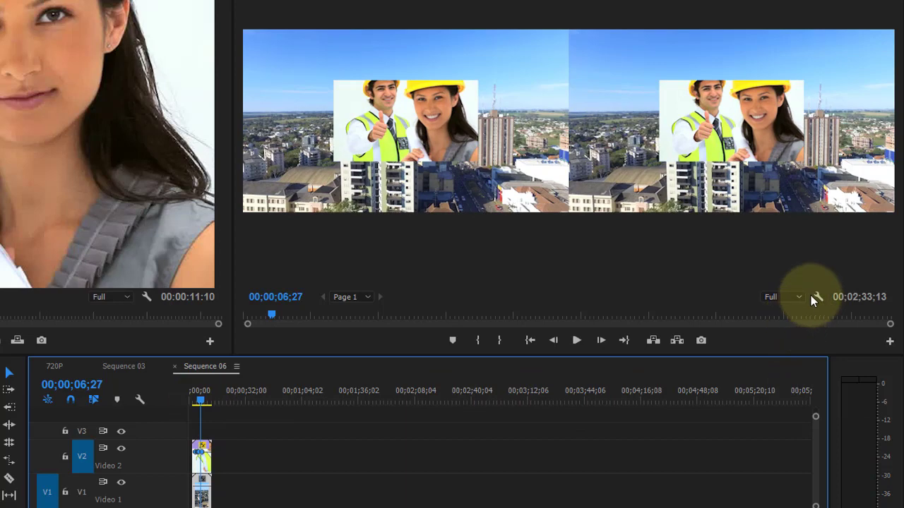
Set the Program monitor to Composite Video and move the playhead to 00;00;08;02
{"action": "left_click", "coordinate": [816, 295]}
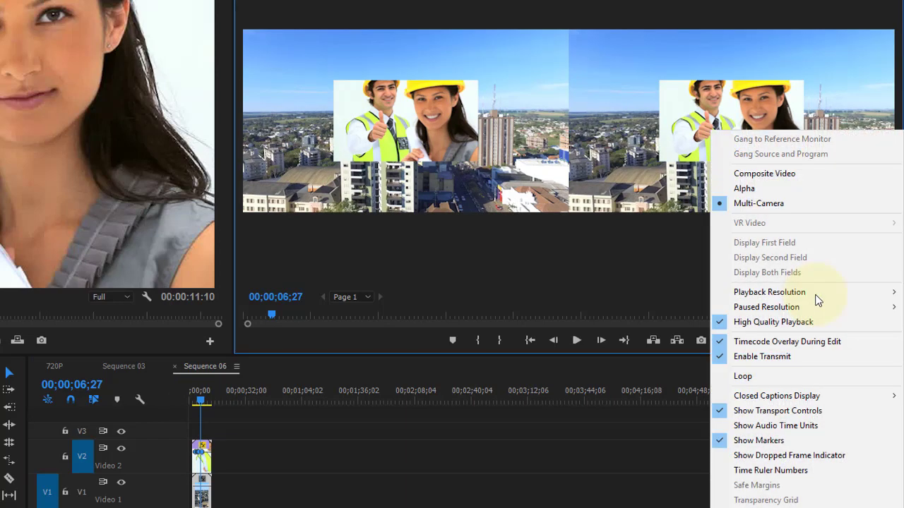
{"action": "left_click", "coordinate": [809, 177]}
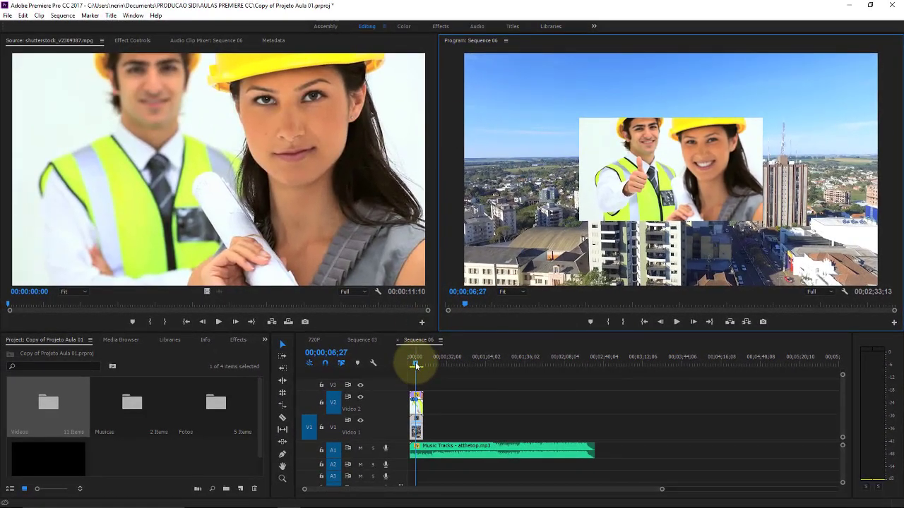
{"action": "left_click", "coordinate": [415, 365]}
{"action": "left_click_drag", "start_coordinate": [415, 365], "coordinate": [417, 365]}
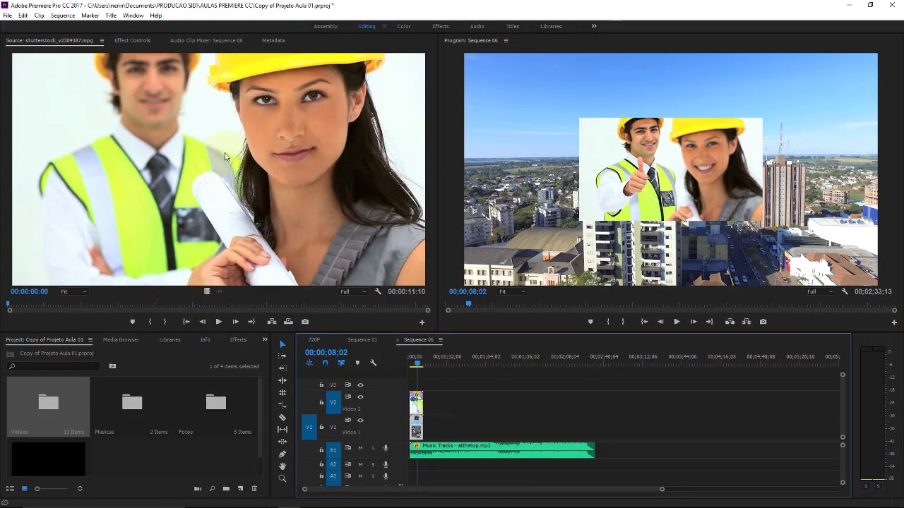
{"action": "left_click", "coordinate": [343, 204]}
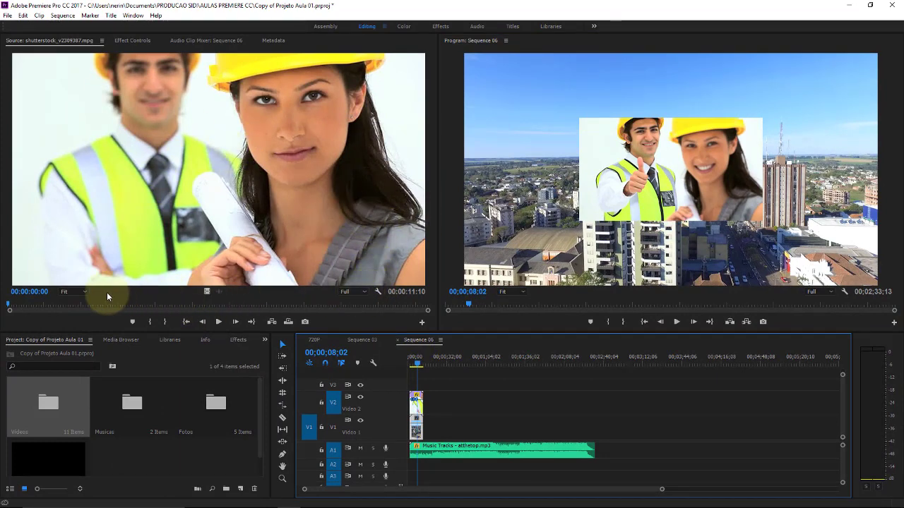